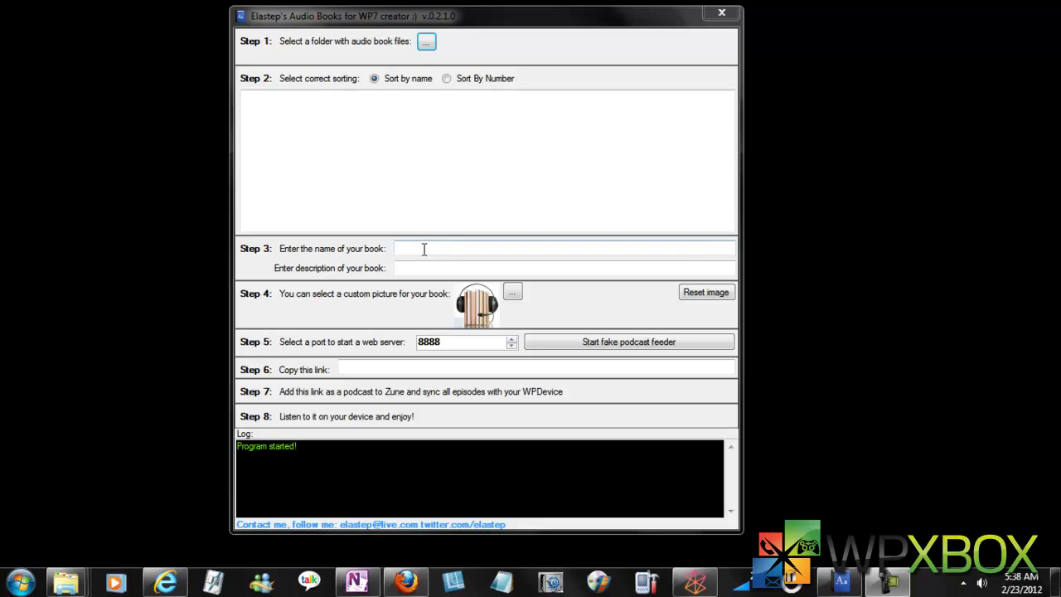
- Load the return_holmes folder from E:\AudioBooks, listing its 26 MP3 files
left_click(426, 43)
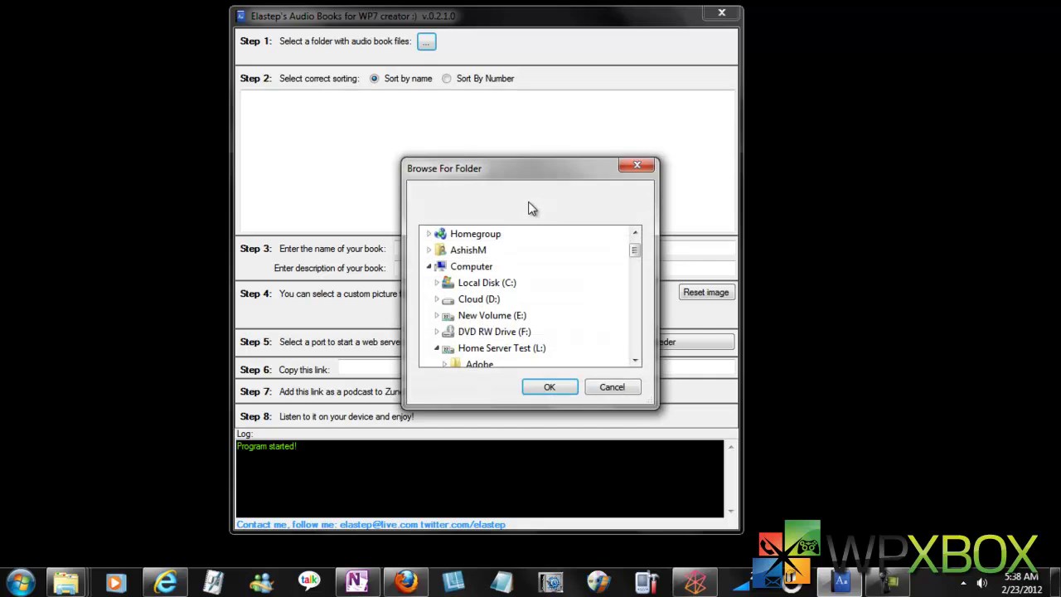
left_click(436, 315)
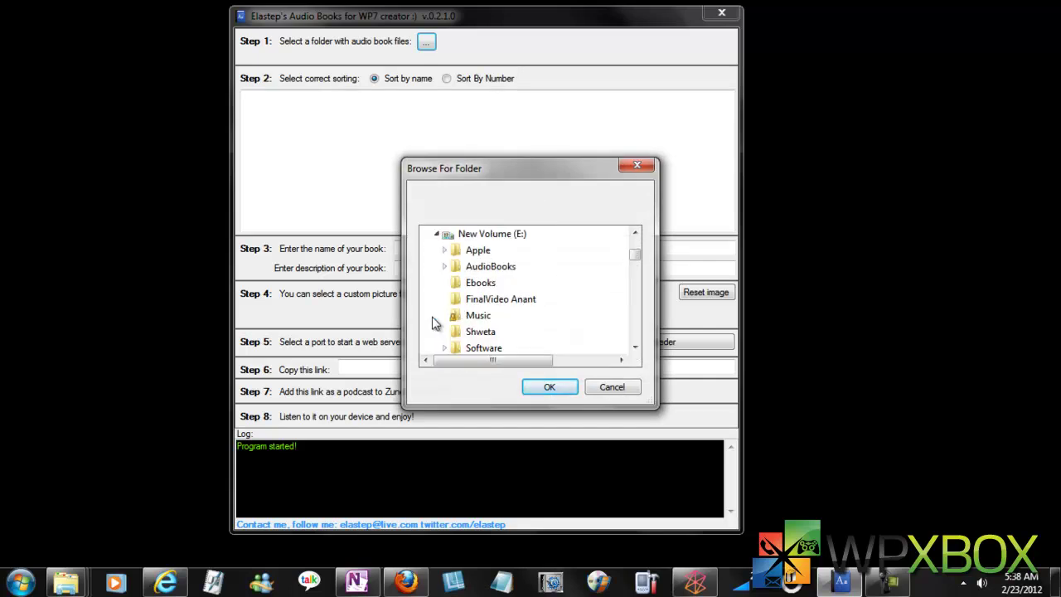
scroll(543, 308, "down", 2)
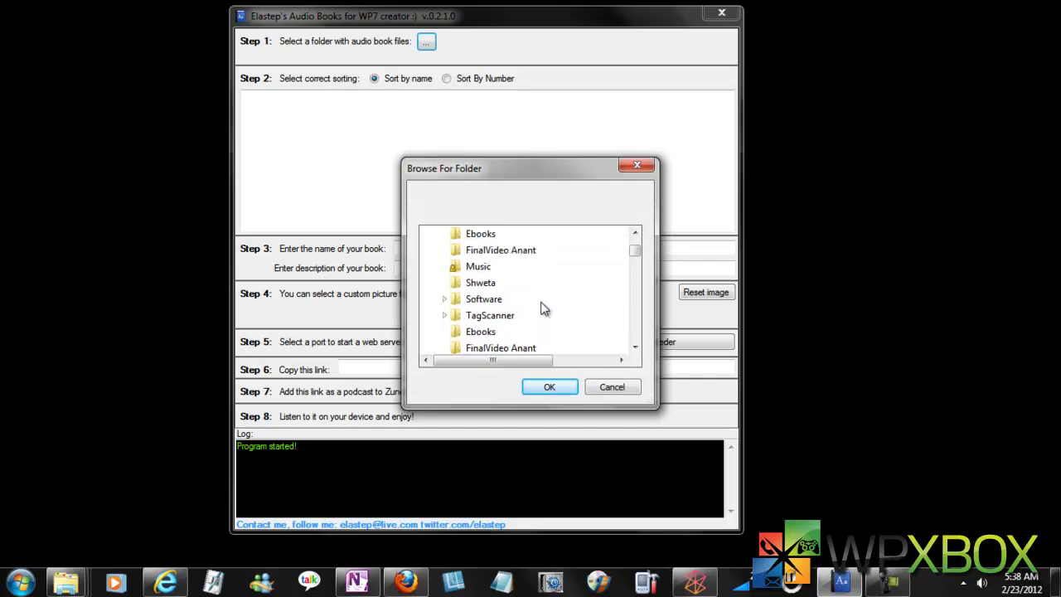
scroll(543, 308, "up", 2)
left_click(489, 316)
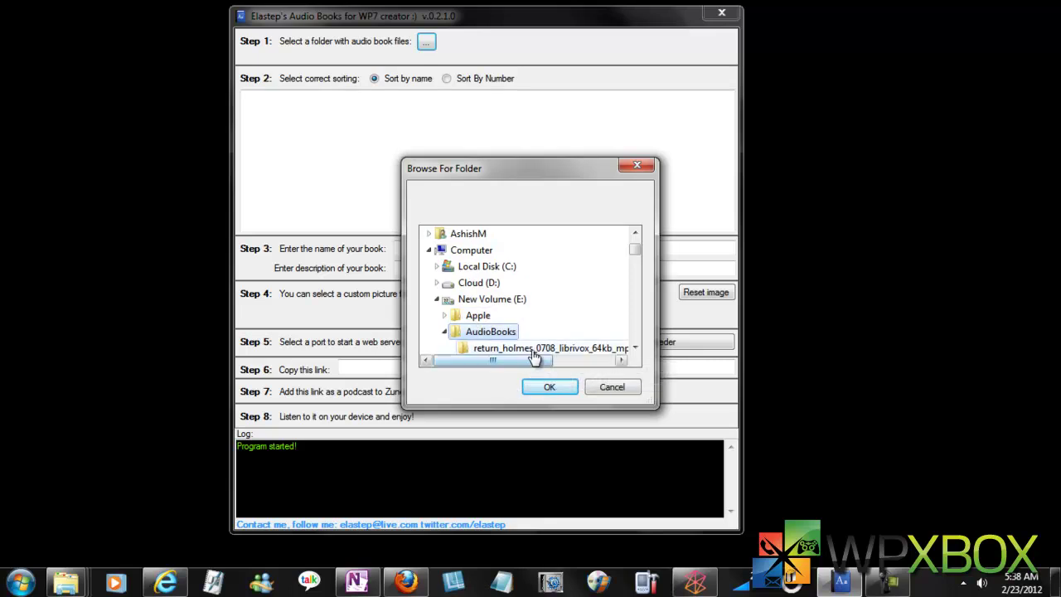
left_click(534, 349)
left_click(547, 387)
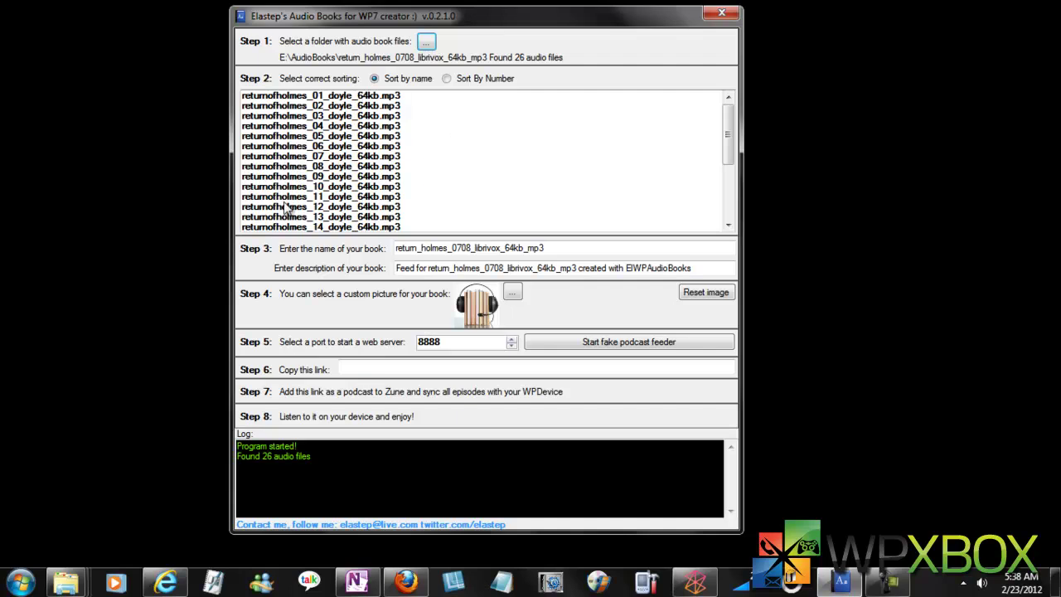
- Rename the audiobook to 'Holmes'
left_click_drag(728, 136, 704, 92)
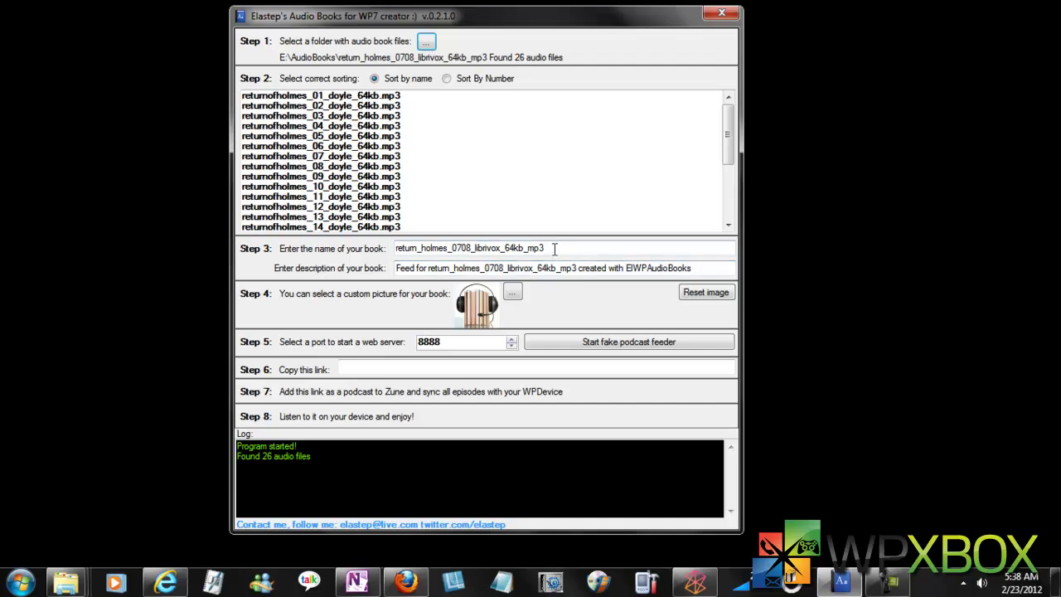
left_click_drag(554, 248, 341, 248)
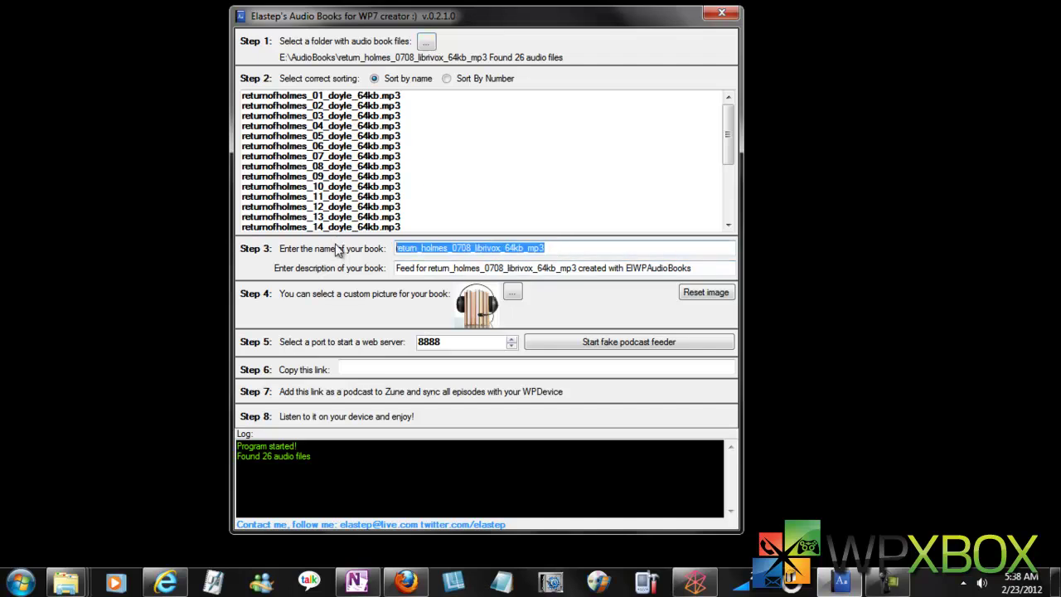
type("Holmes")
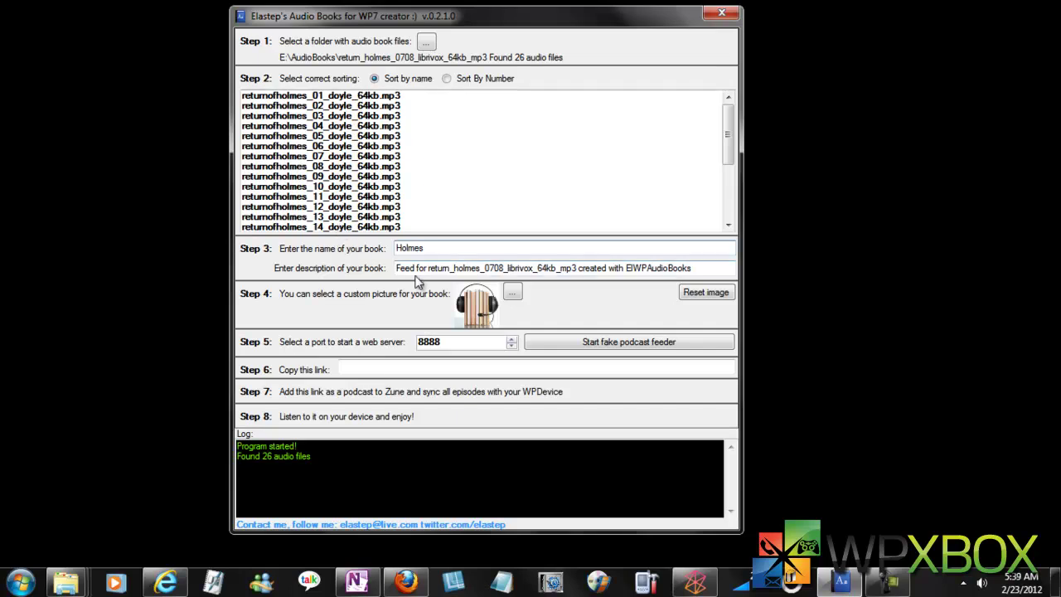
left_click(704, 268)
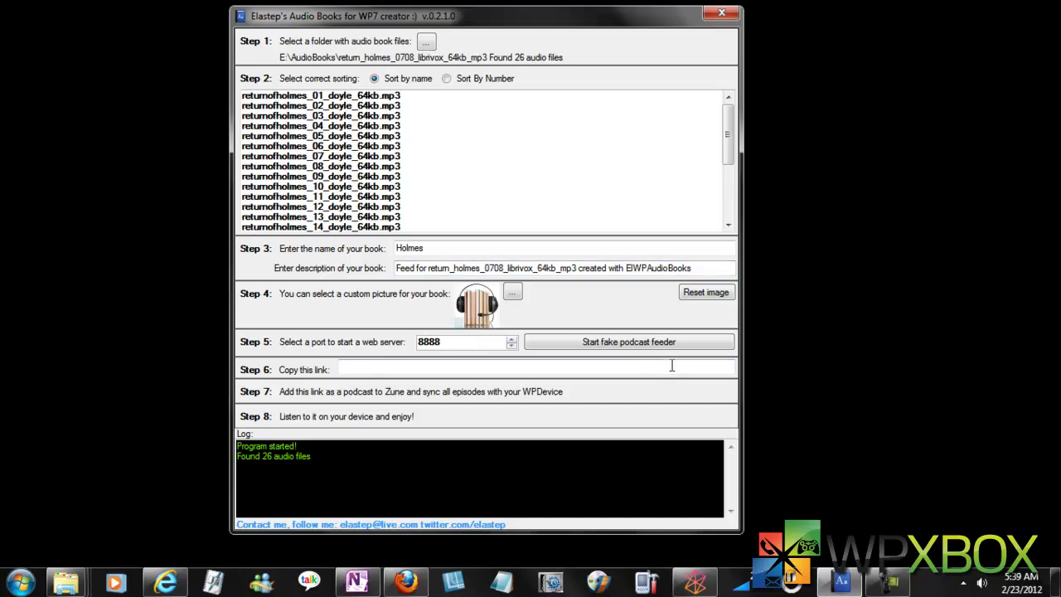
- Start the fake podcast feeder on port 8888, copy its feed link, and switch to Internet Explorer
left_click(609, 344)
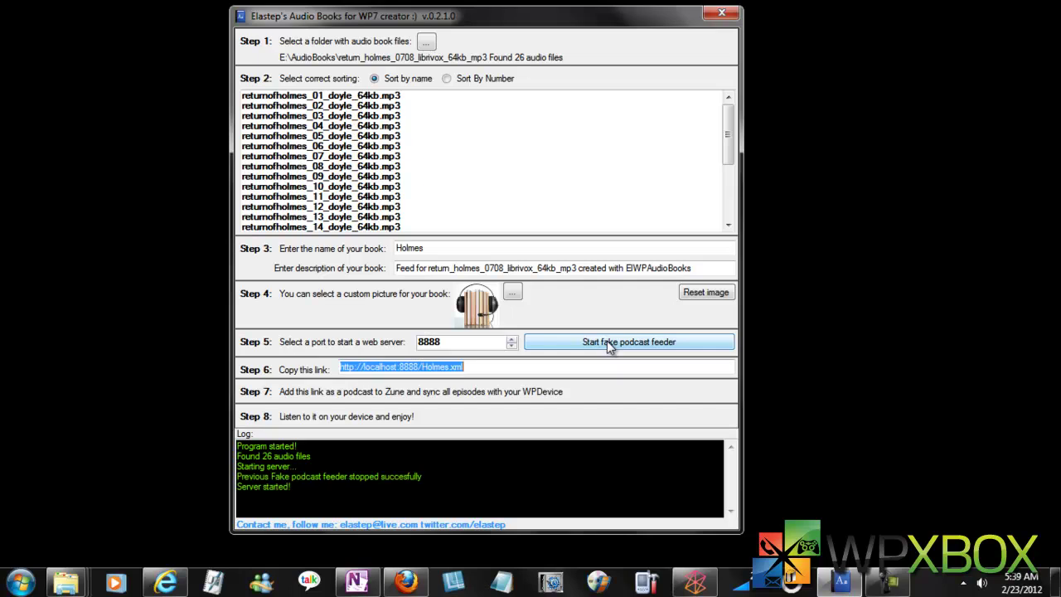
left_click(475, 369)
left_click_drag(514, 368, 290, 353)
key("ctrl+c")
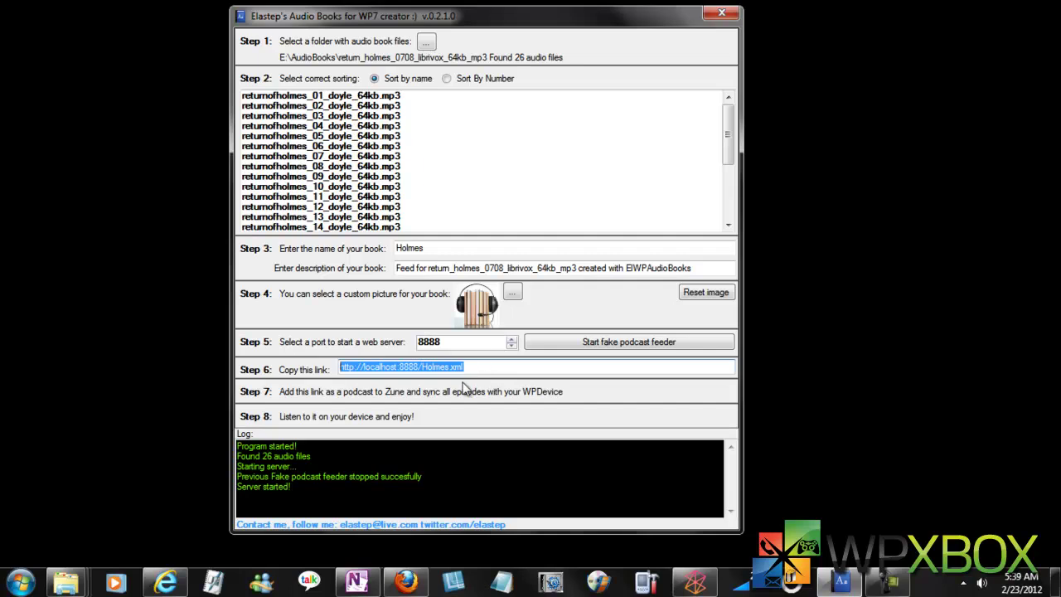
left_click(166, 582)
left_click(828, 31)
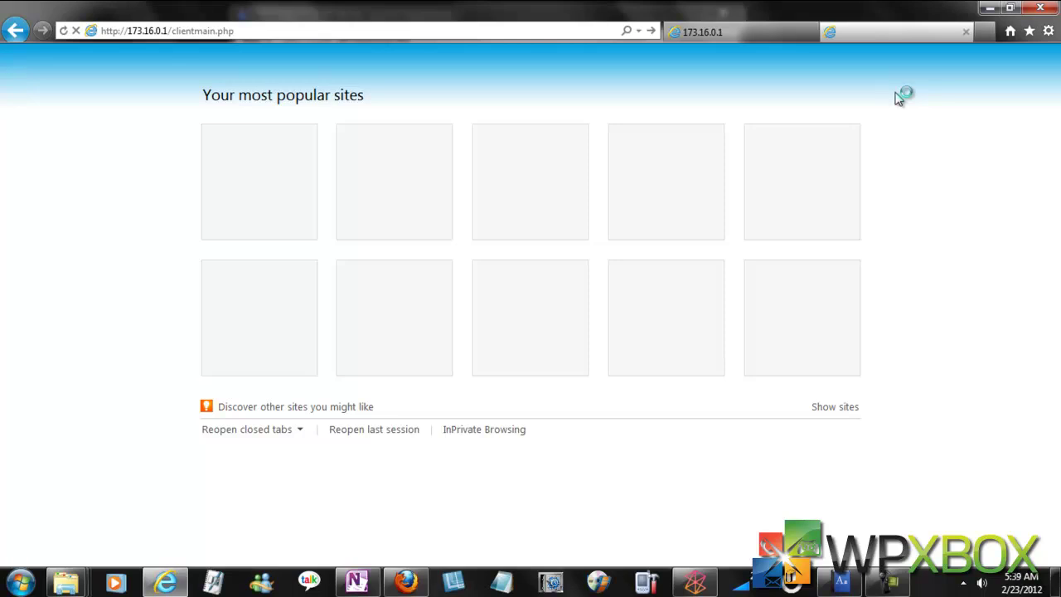
key("ctrl+v")
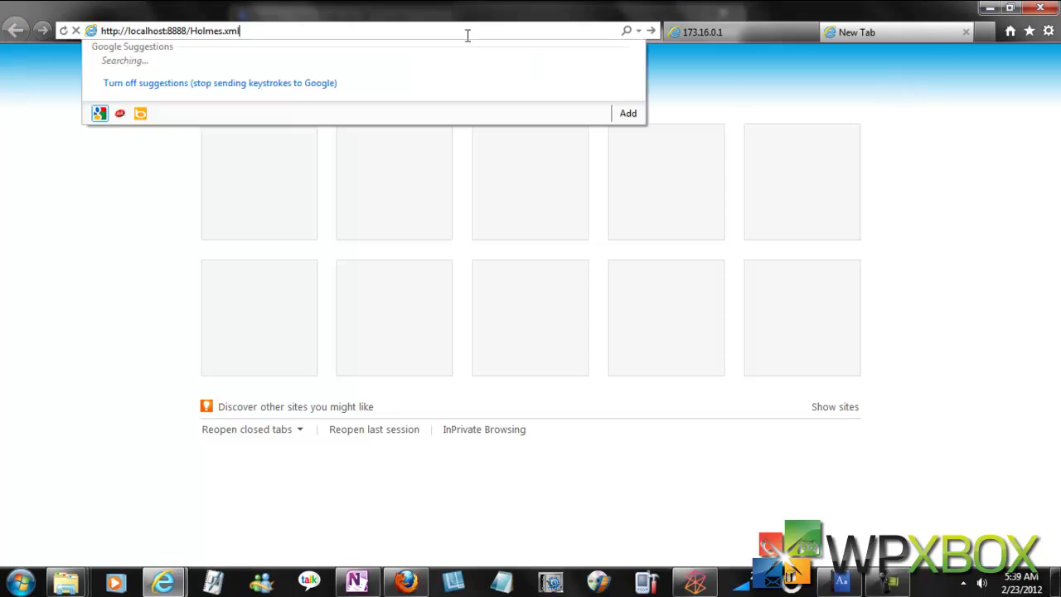
key("Return")
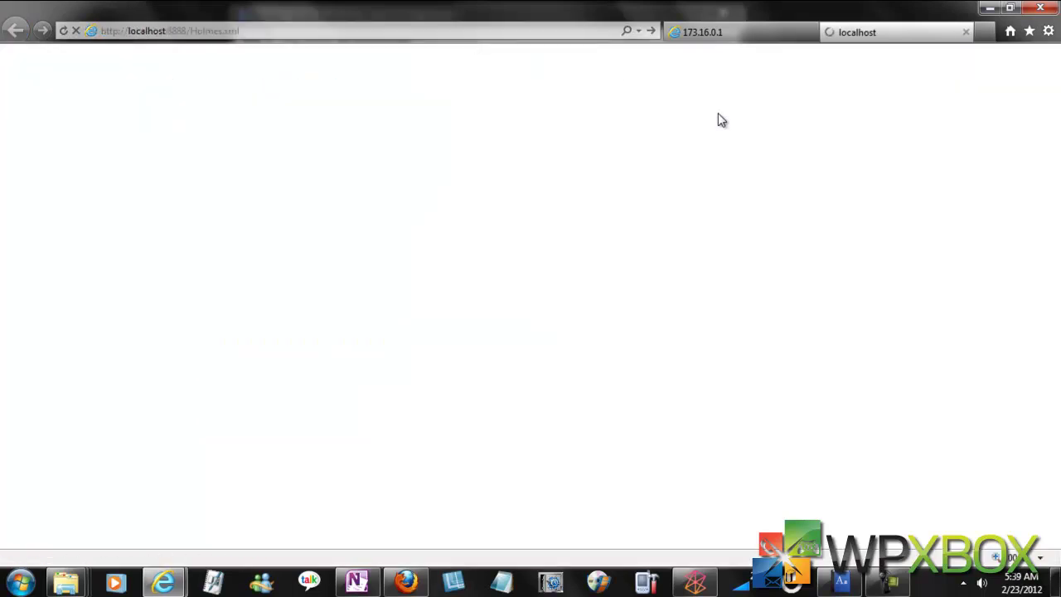
scroll(609, 253, "down", 9)
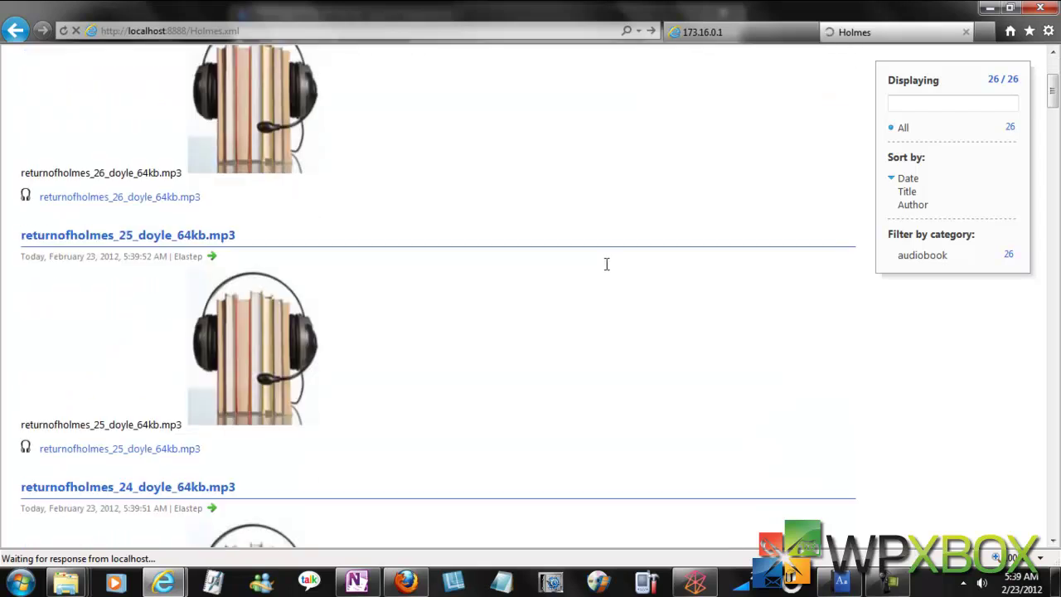
scroll(605, 265, "down", 8)
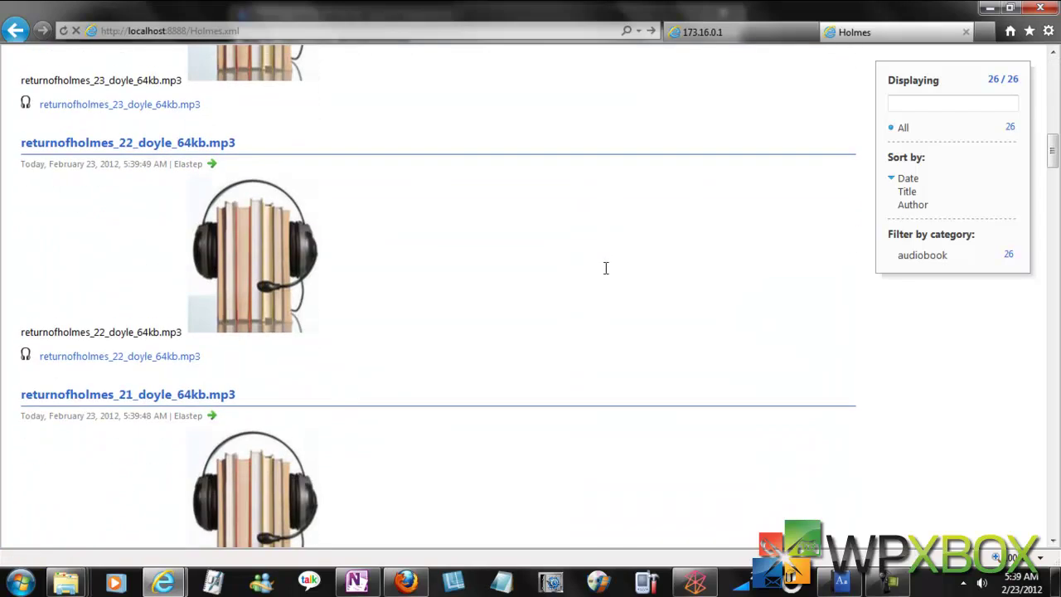
scroll(605, 273, "down", 10)
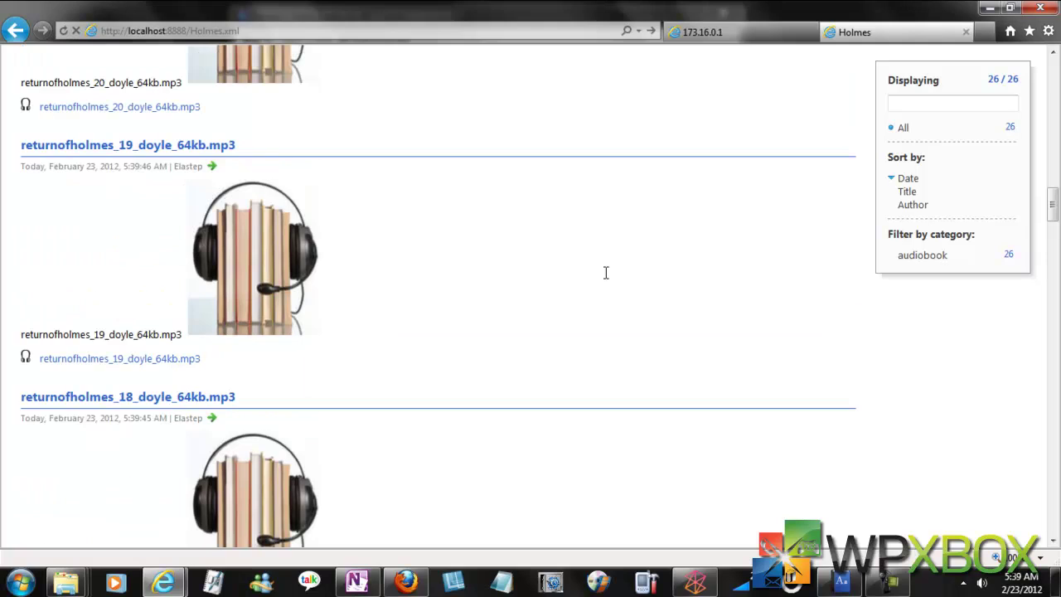
scroll(603, 273, "down", 9)
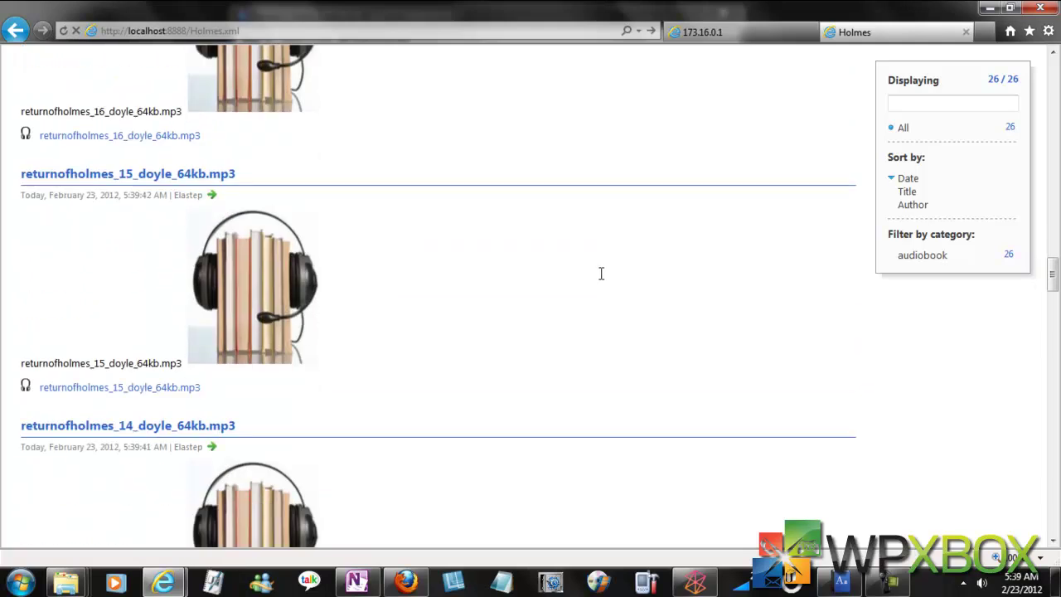
left_click(990, 9)
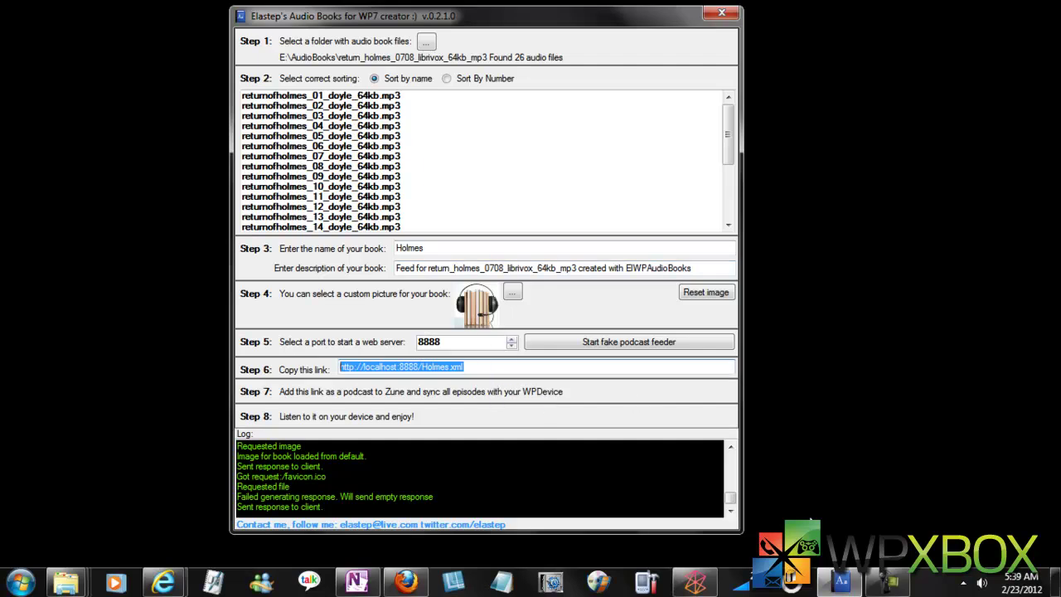
left_click(694, 582)
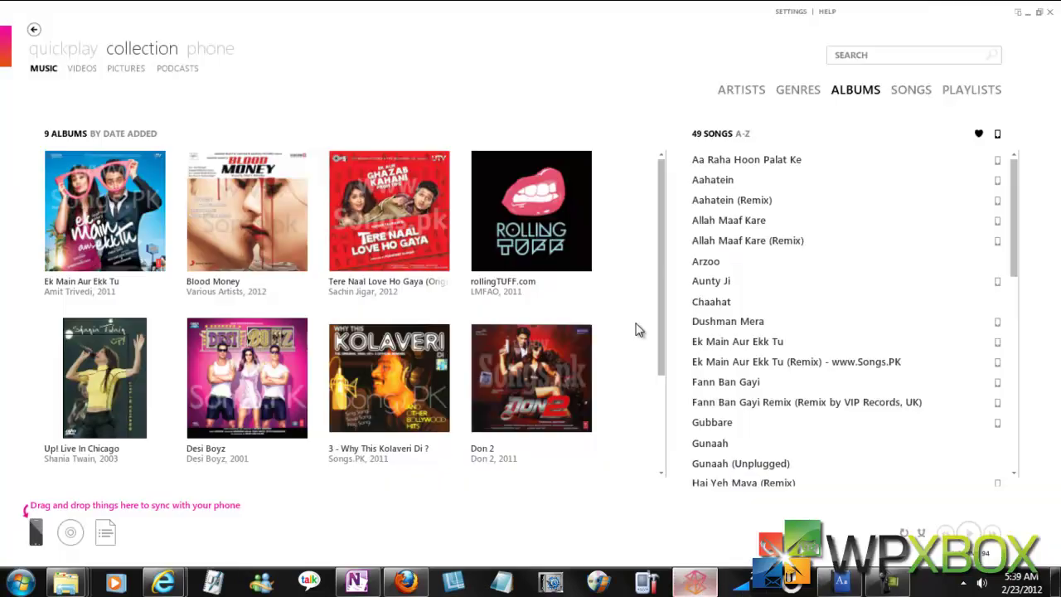
left_click(179, 71)
left_click(148, 207)
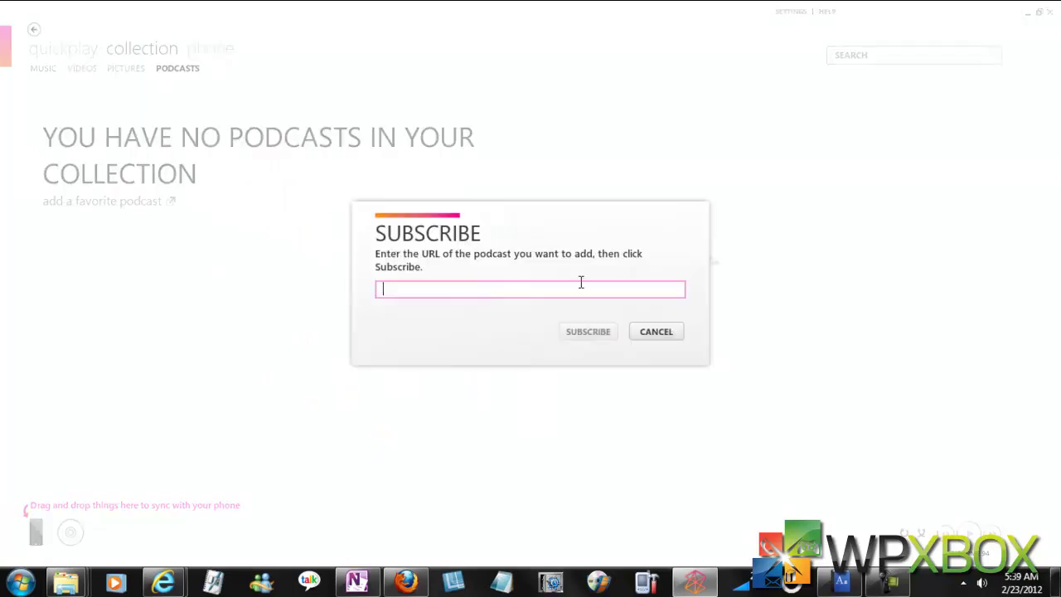
key("ctrl+v")
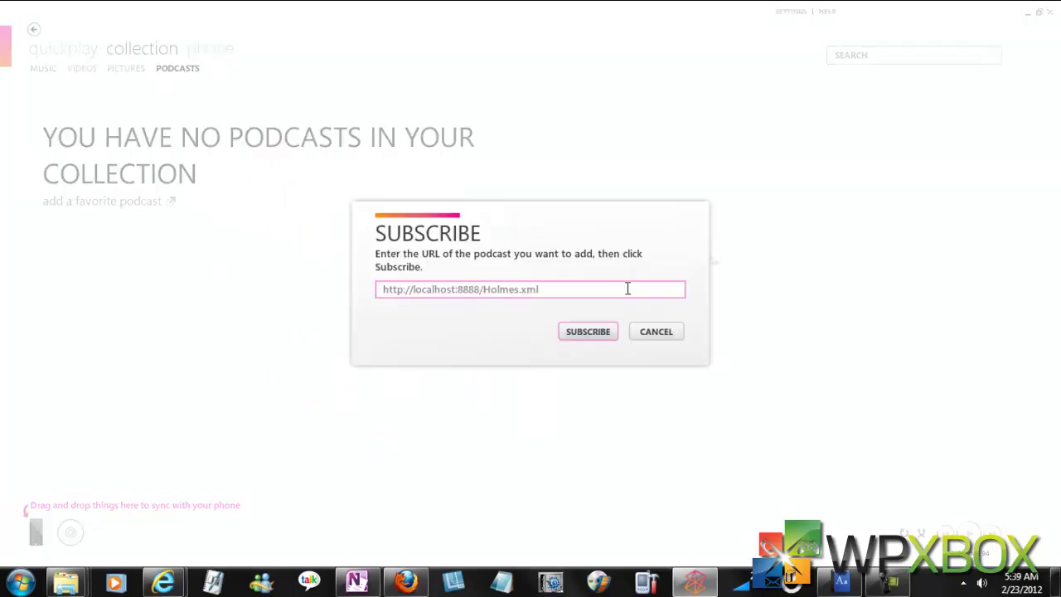
left_click(601, 331)
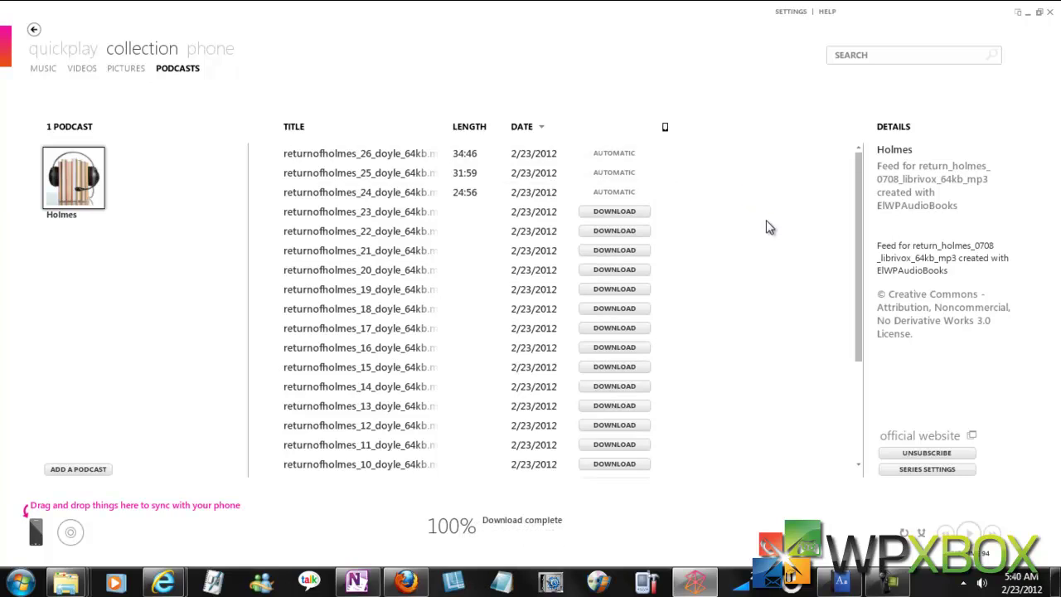
- Download Holmes episodes 23 down to 10, including the initially skipped episode 18
left_click(636, 217)
left_click(627, 232)
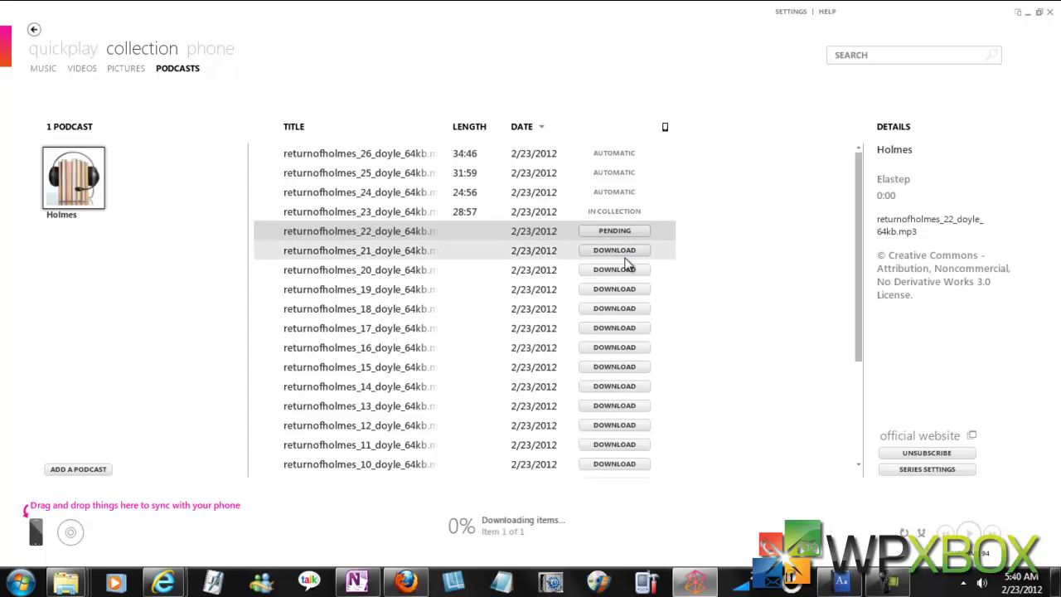
left_click(615, 250)
left_click(615, 269)
left_click(614, 289)
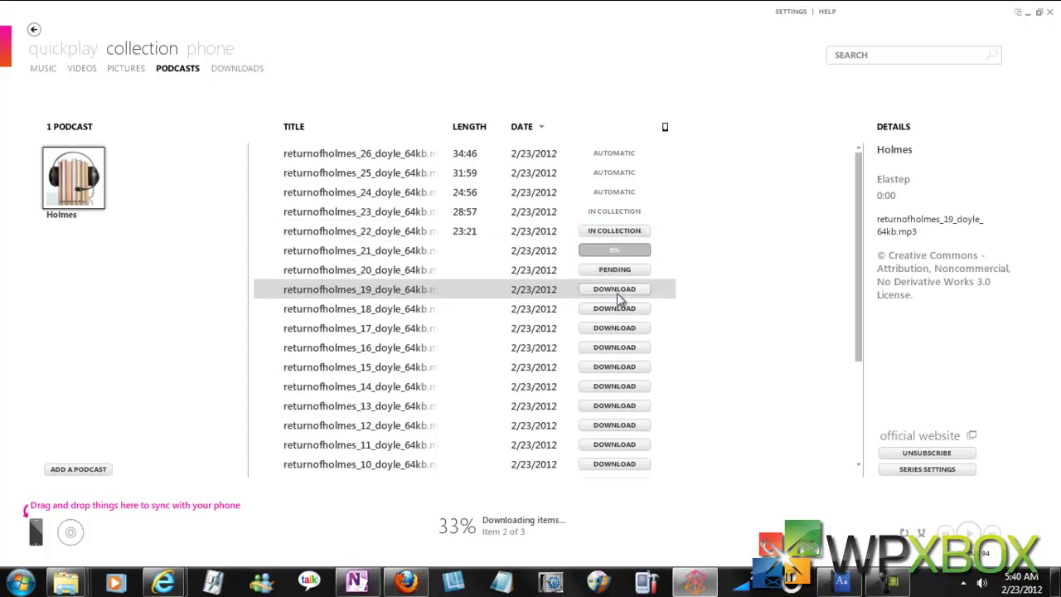
left_click(616, 309)
left_click(614, 328)
left_click(614, 348)
left_click(614, 367)
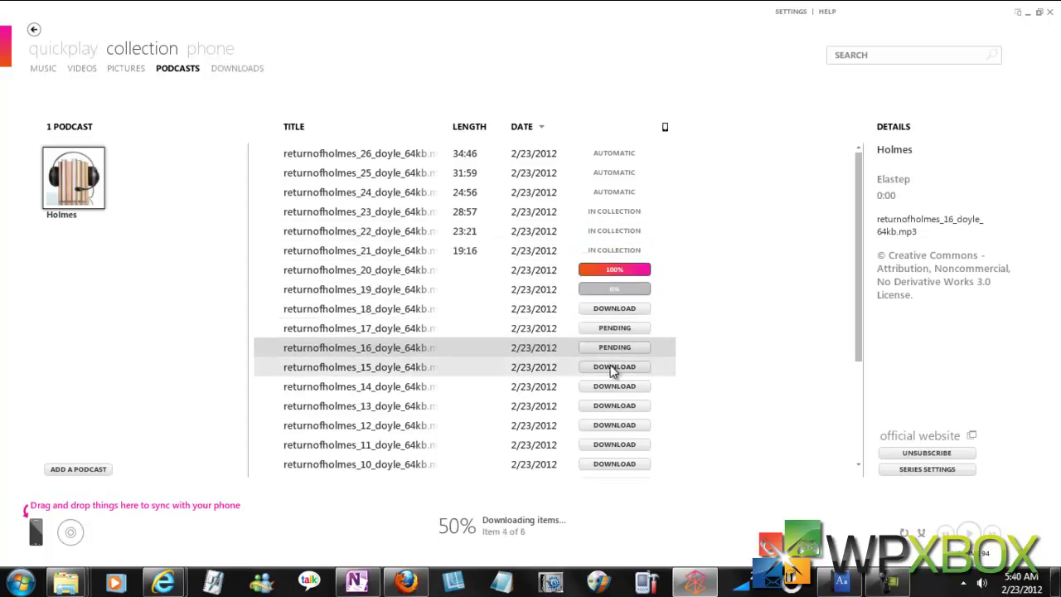
left_click(614, 387)
left_click(614, 405)
left_click(614, 424)
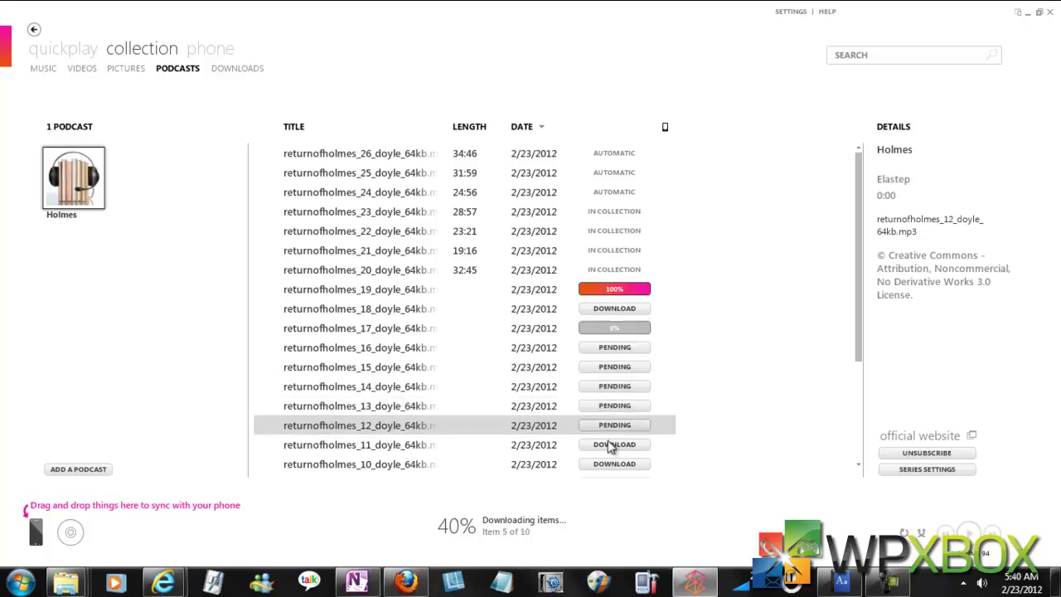
left_click(615, 444)
left_click(614, 464)
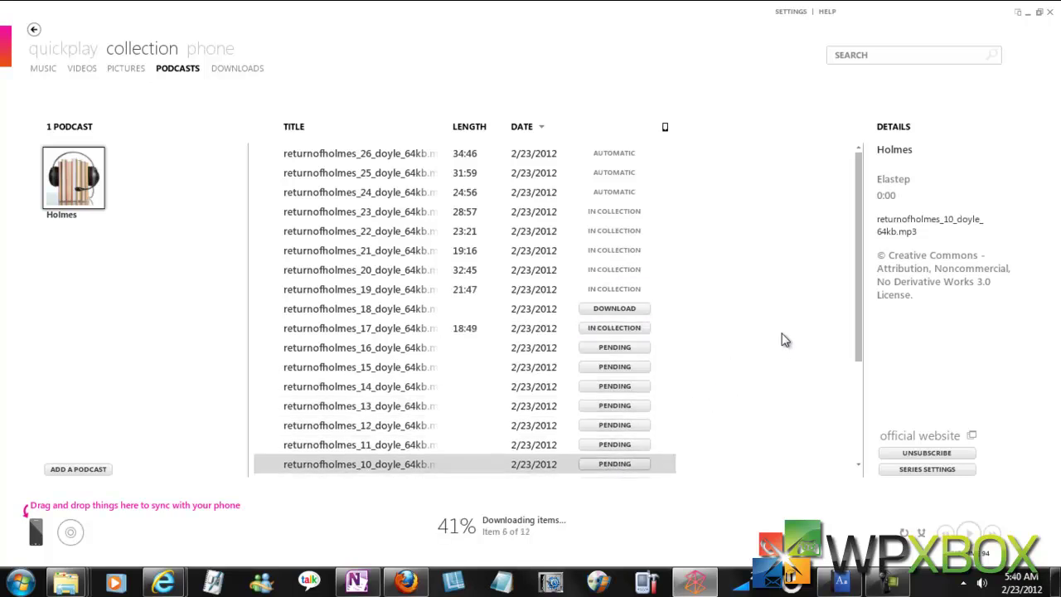
left_click(639, 311)
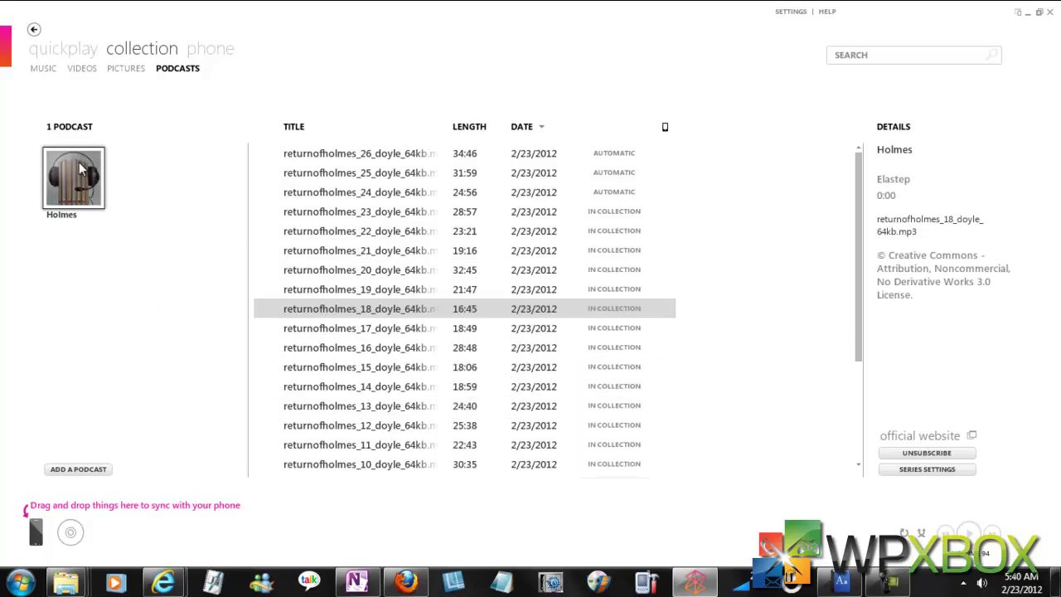
- Glance at the Holmes series settings, then drag the podcast onto the phone to sync it
left_click(927, 469)
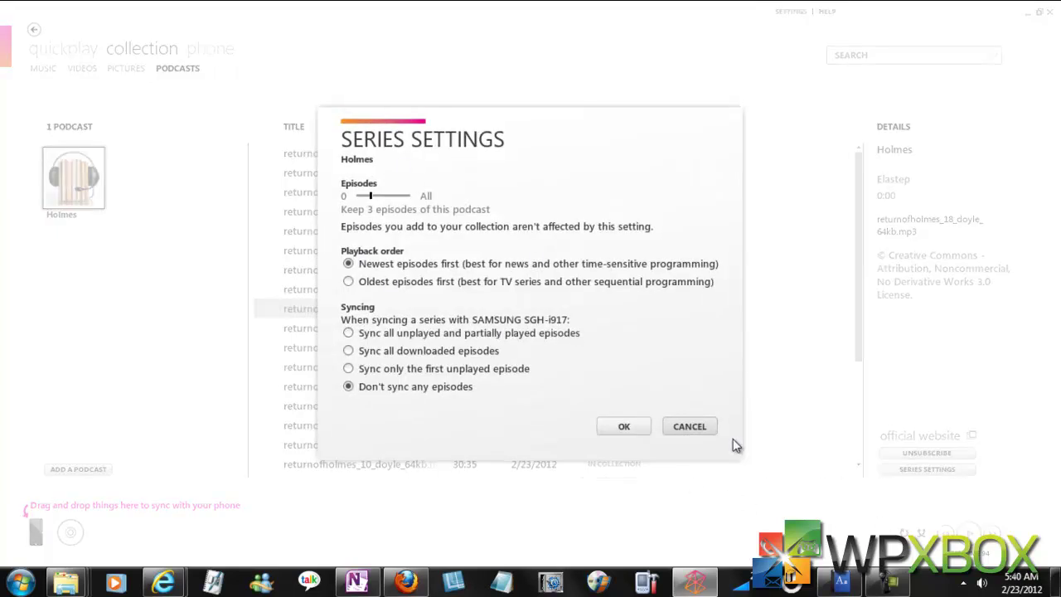
left_click(697, 426)
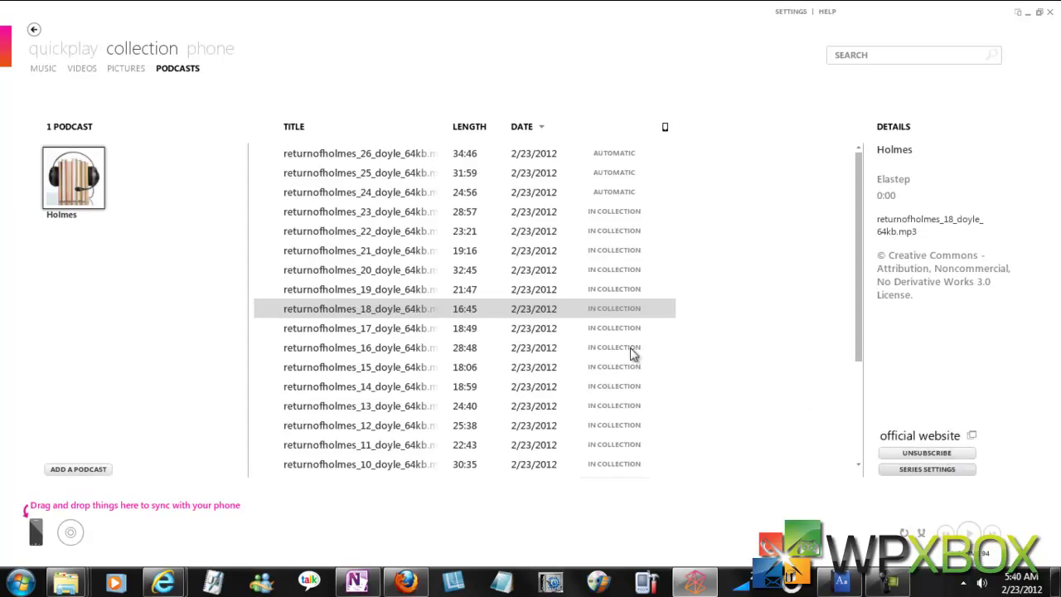
left_click_drag(74, 177, 37, 537)
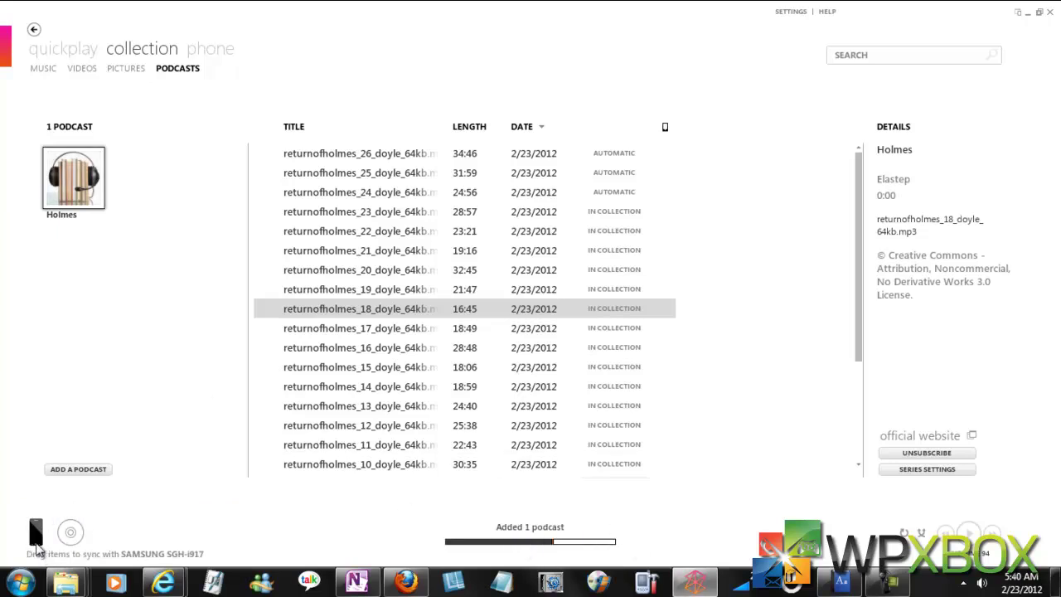
- Browse the Pictures, Music and Videos collections, then return to the Holmes podcast episode list
left_click(116, 70)
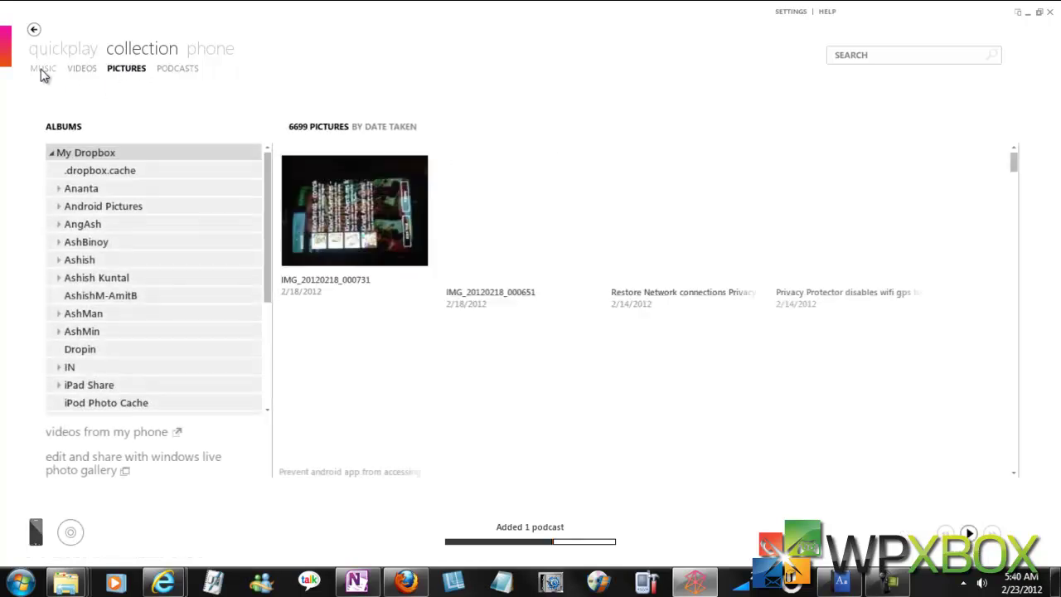
left_click(42, 72)
left_click(93, 71)
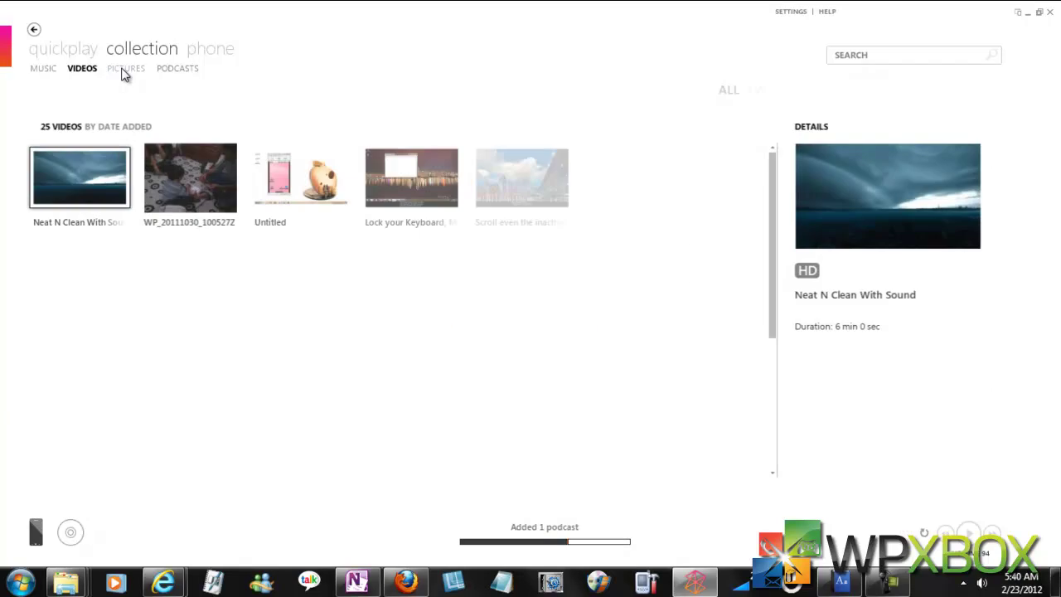
left_click(124, 71)
left_click(157, 72)
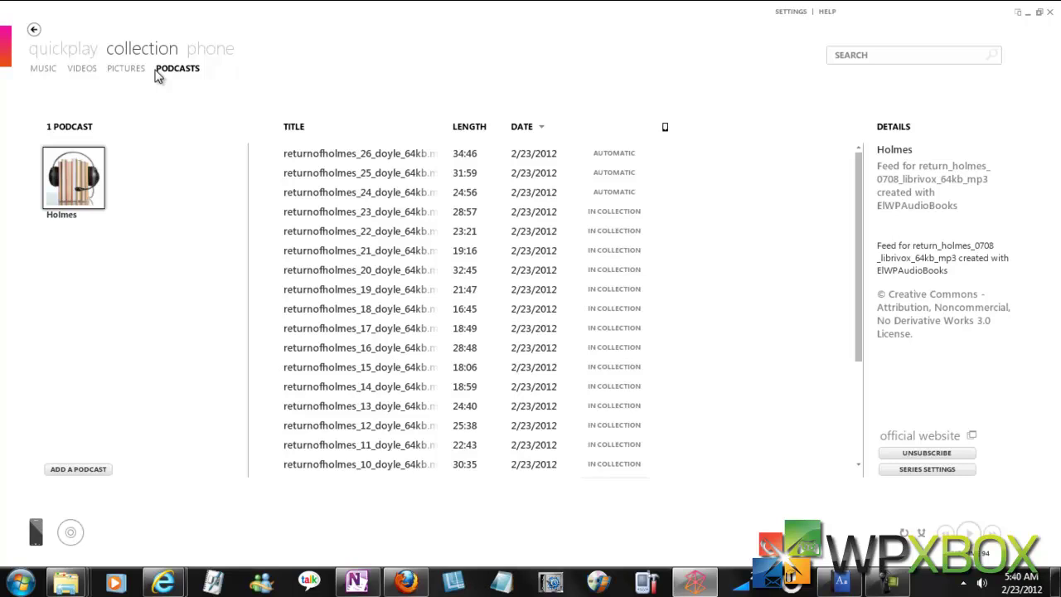
left_click(44, 72)
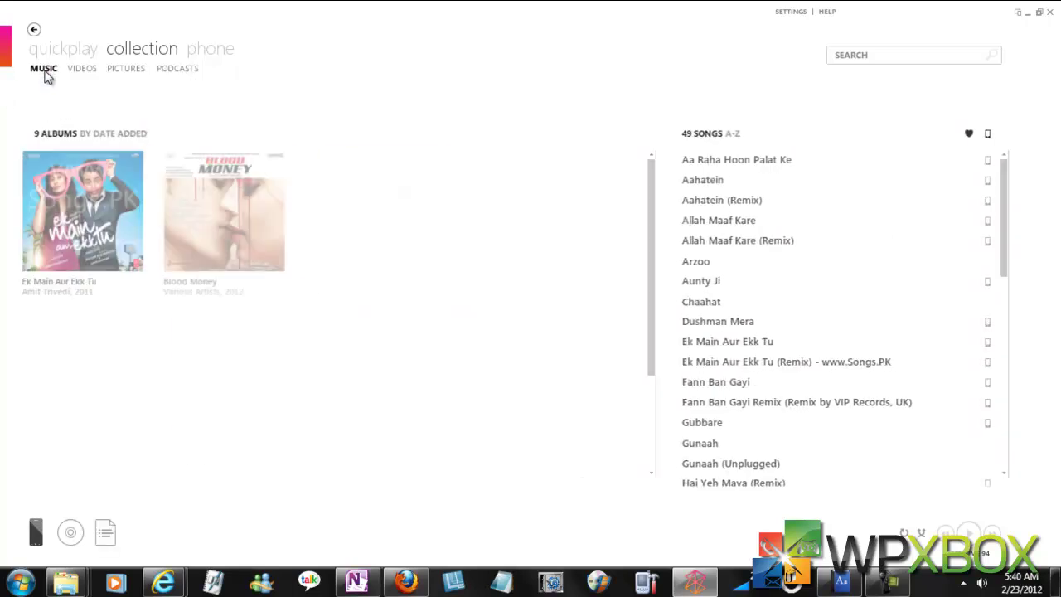
left_click(136, 71)
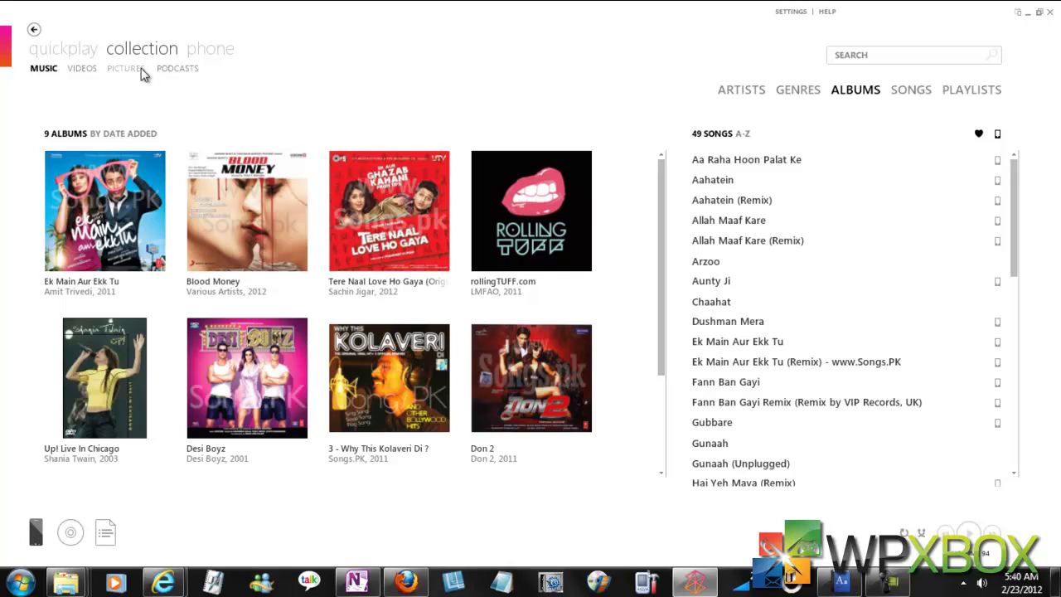
left_click(175, 71)
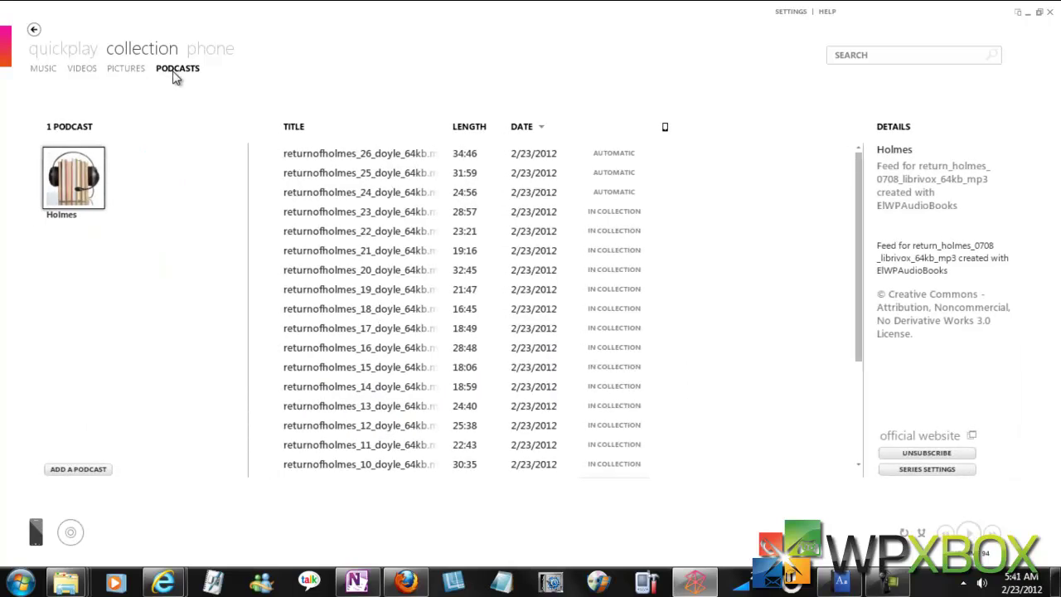
- Review the Holmes series syncing options and cancel without changes
left_click(892, 470)
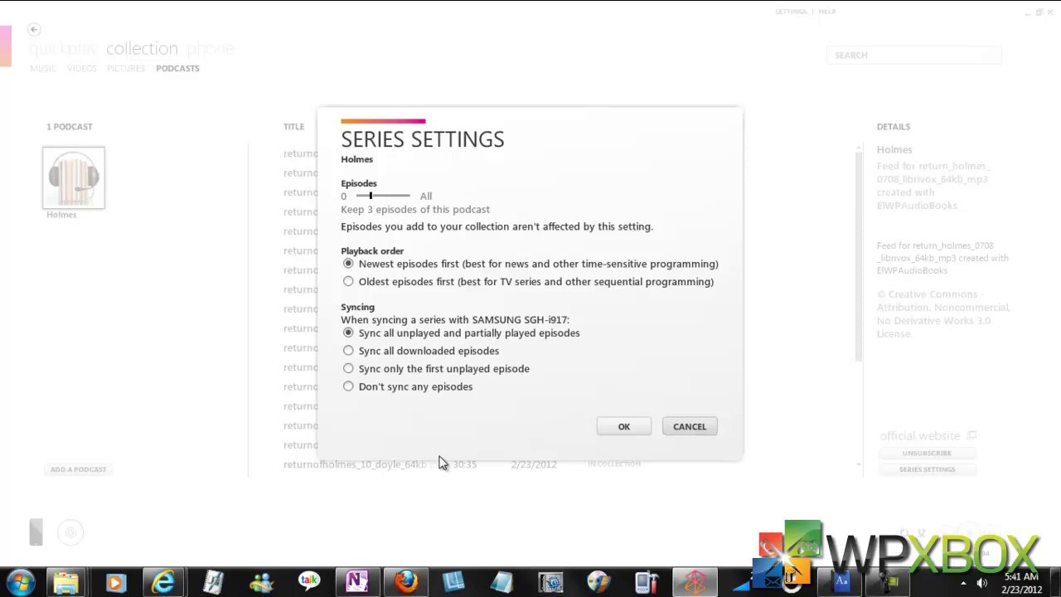
left_click(698, 427)
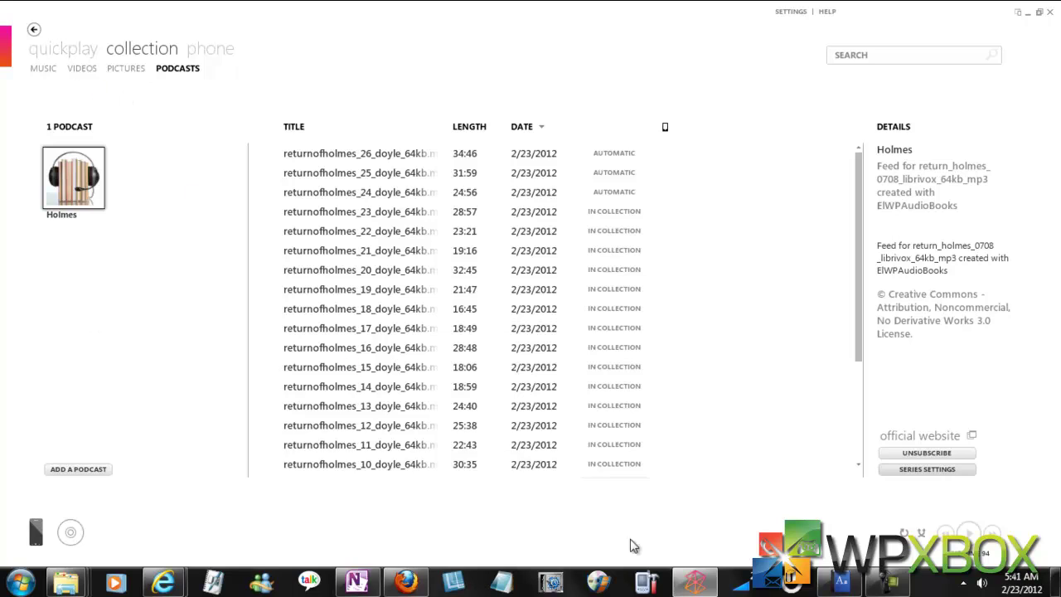
- Bring the Audio Books creator window forward to view its log of served episode requests
left_click(839, 582)
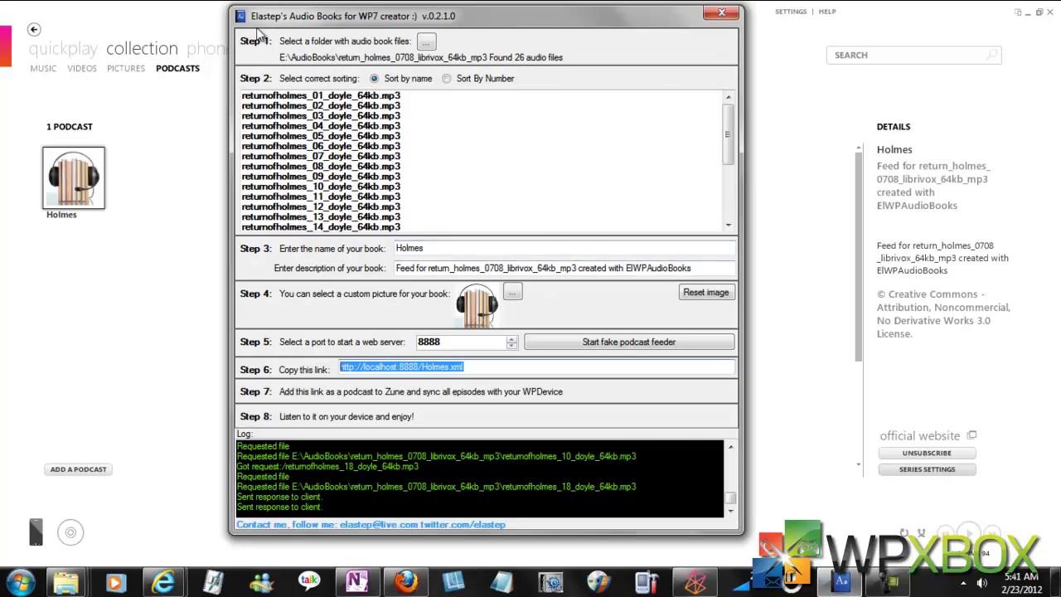